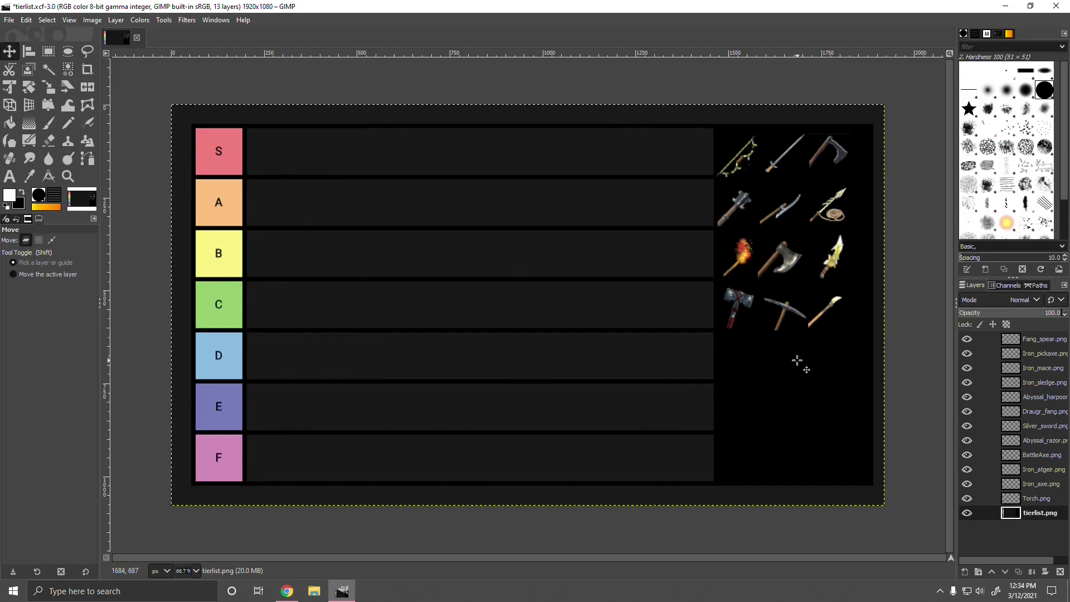
Step: Move the Draugr fang bow from the unranked weapons to the start of the S tier row
left_click(752, 154)
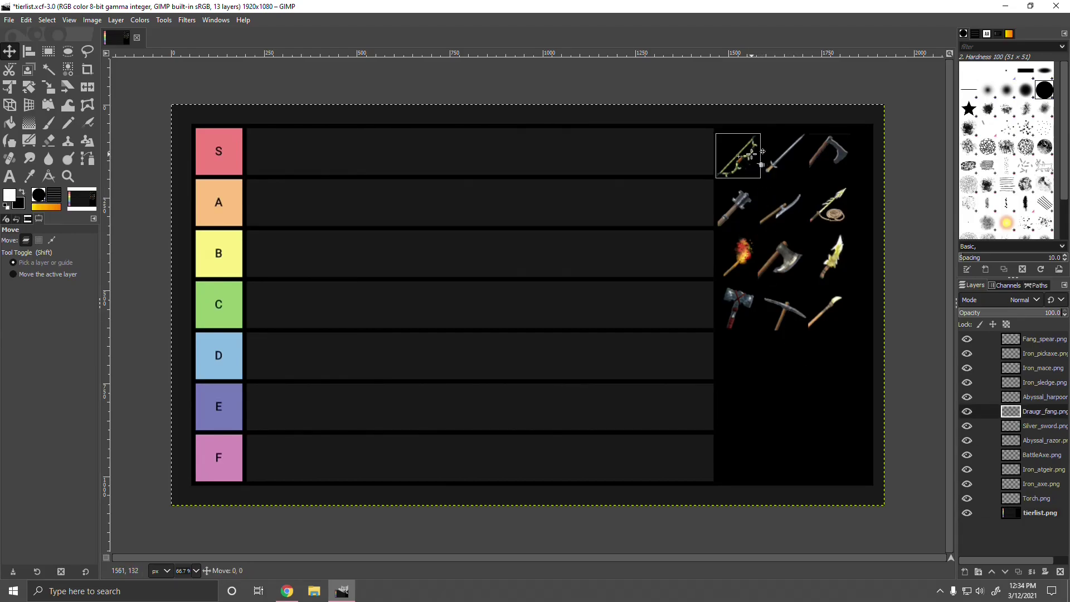
left_click_drag(751, 153, 286, 160)
left_click(537, 208)
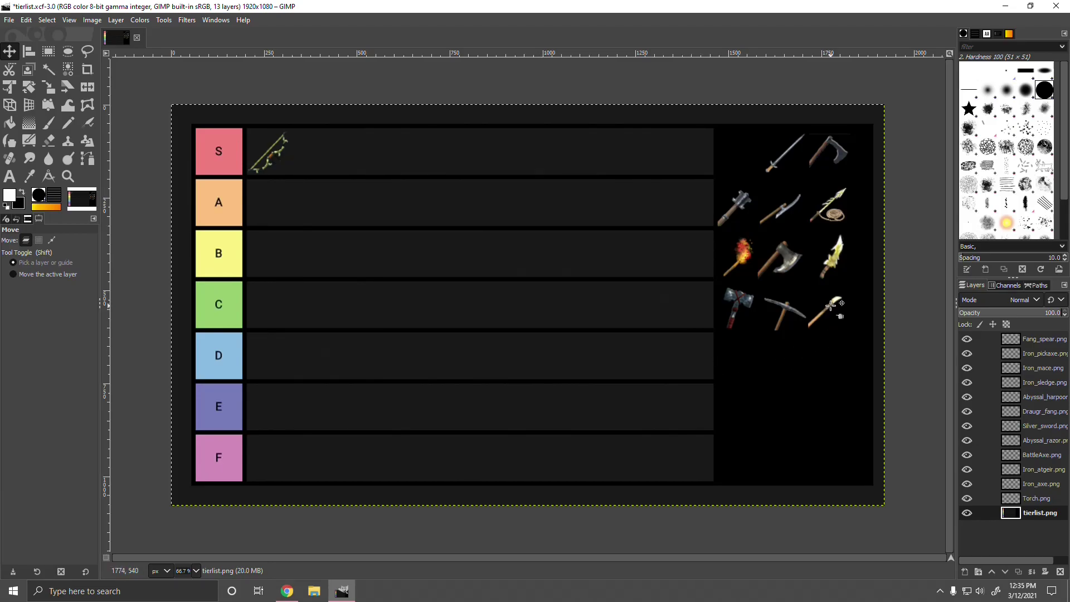
Step: Move the fang spear from the unranked weapons to the start of the B tier row
left_click_drag(830, 305, 469, 268)
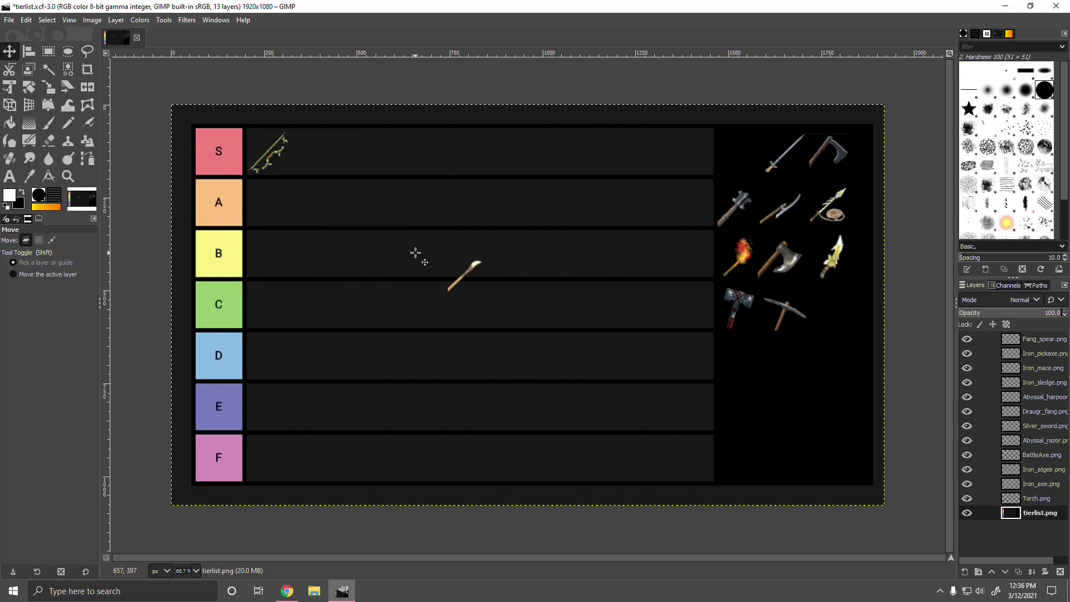
left_click(474, 264)
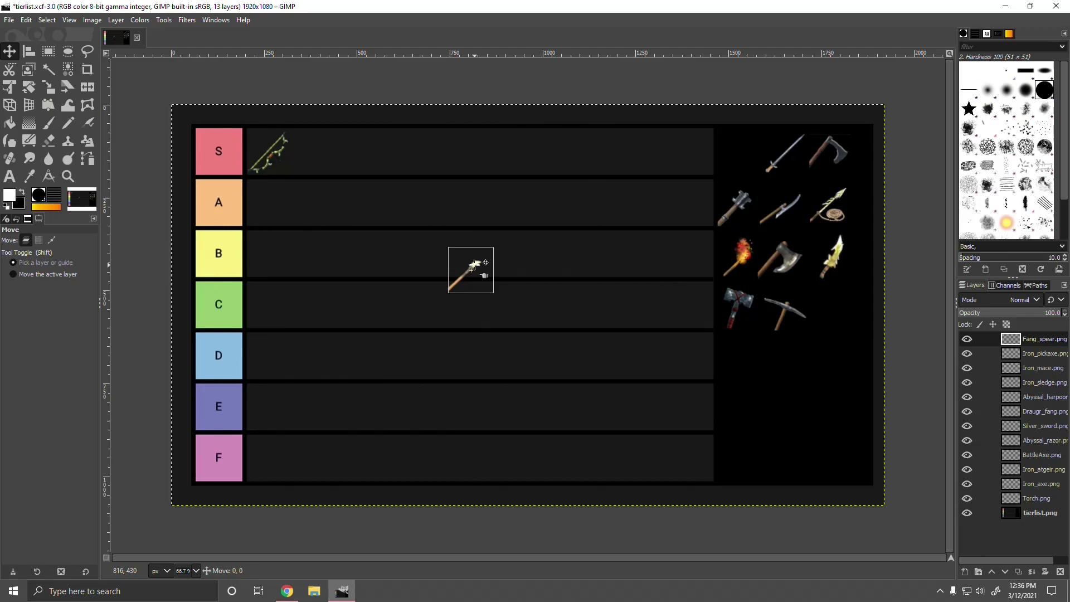
left_click_drag(474, 263, 271, 247)
left_click(425, 268)
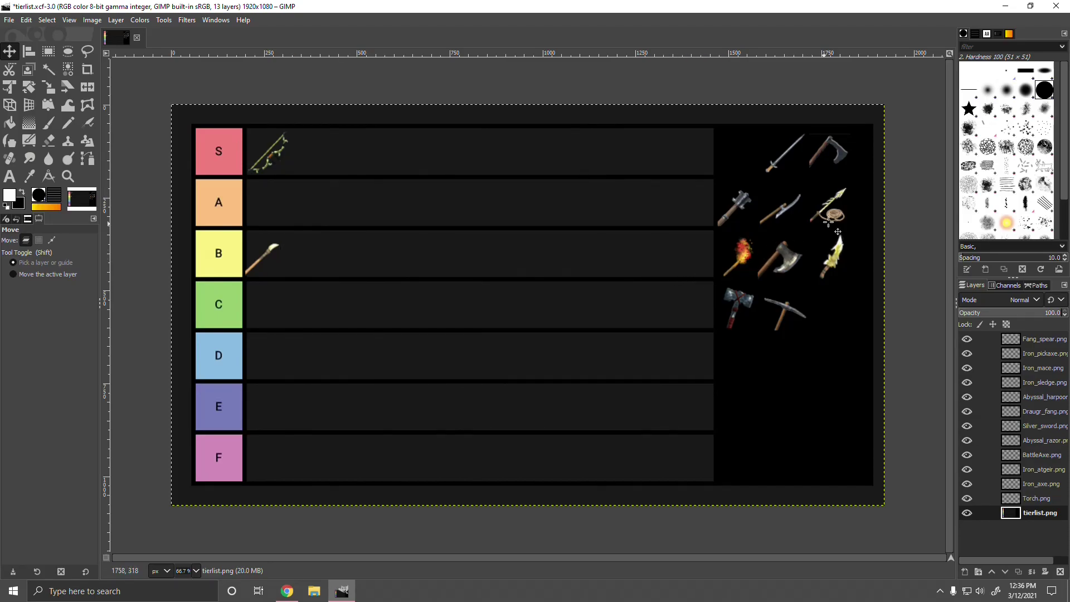
Step: Move the abyssal harpoon from the unranked weapons to the start of the C tier row
left_click_drag(833, 214, 367, 295)
left_click(394, 279)
left_click(370, 295)
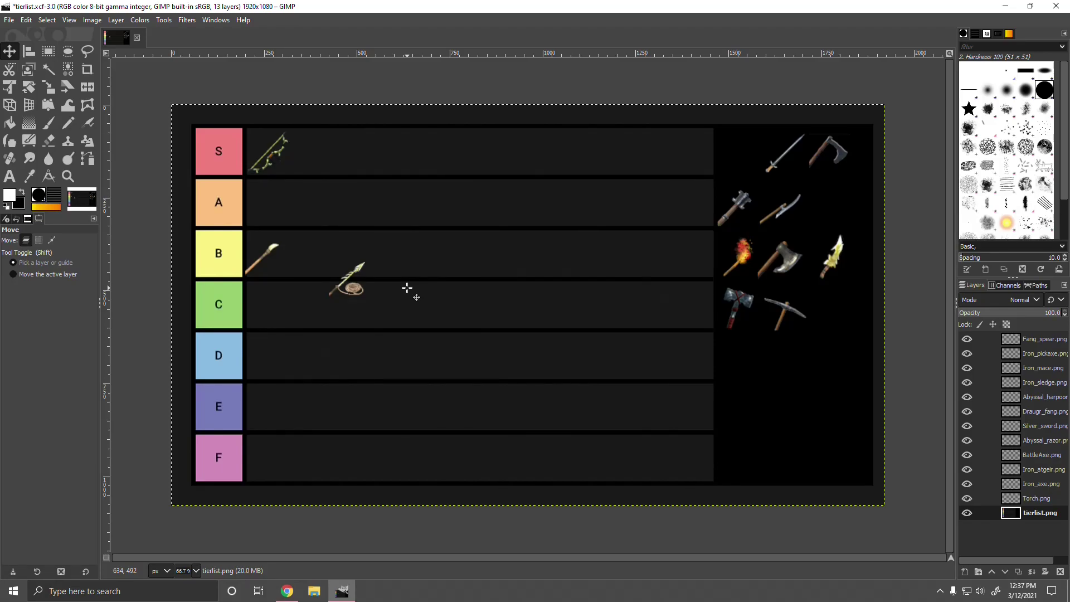
left_click_drag(360, 266, 277, 294)
left_click(399, 311)
left_click(279, 313)
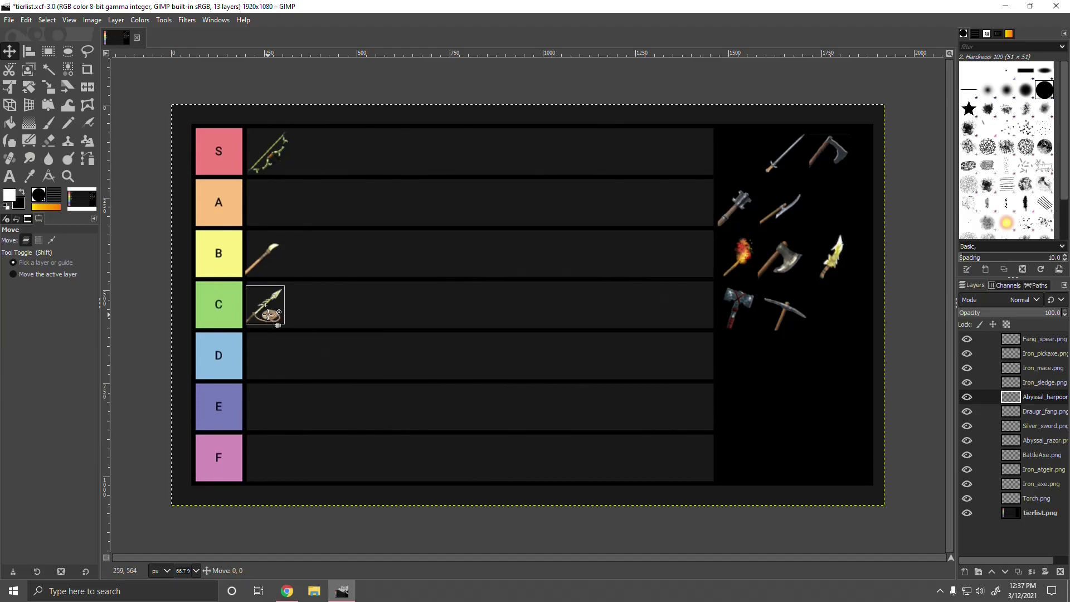
left_click(269, 315)
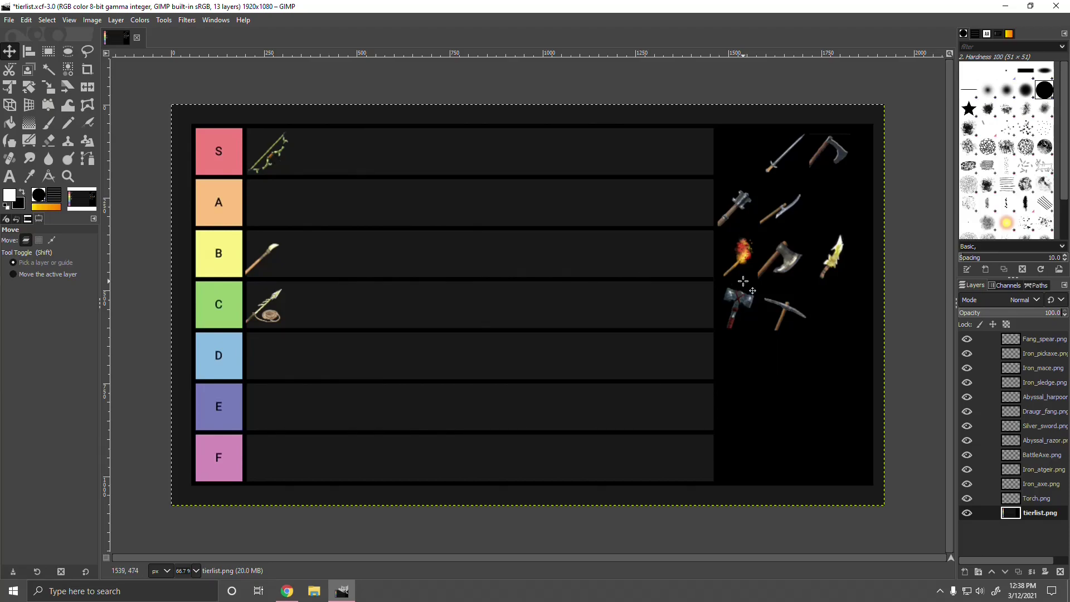
Step: Move the iron pickaxe from the unranked weapons to the start of the F tier row
left_click_drag(784, 305, 258, 429)
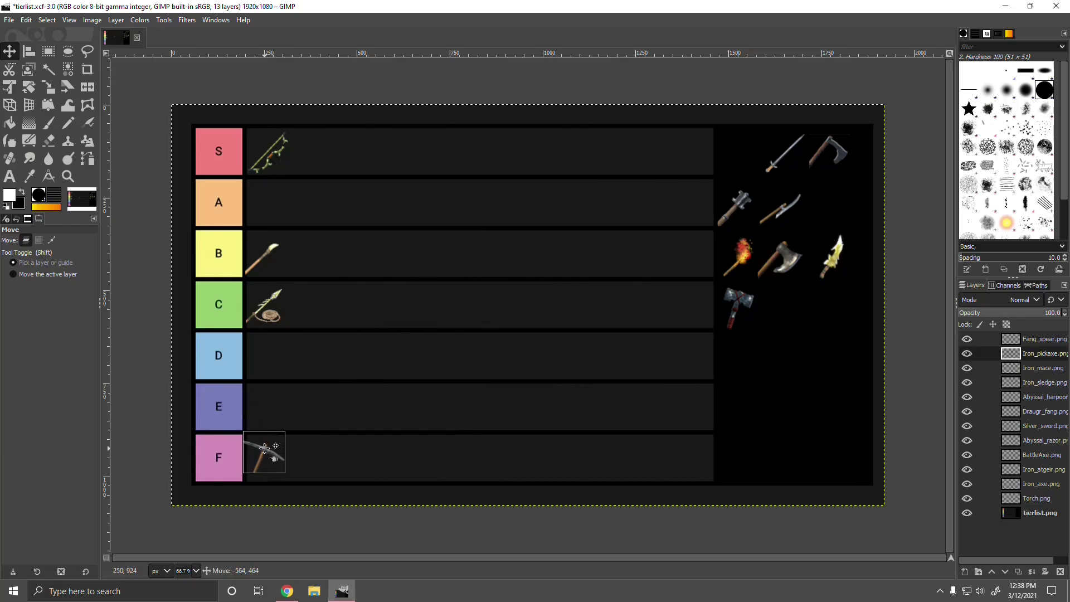
left_click_drag(265, 447, 268, 455)
left_click(406, 464)
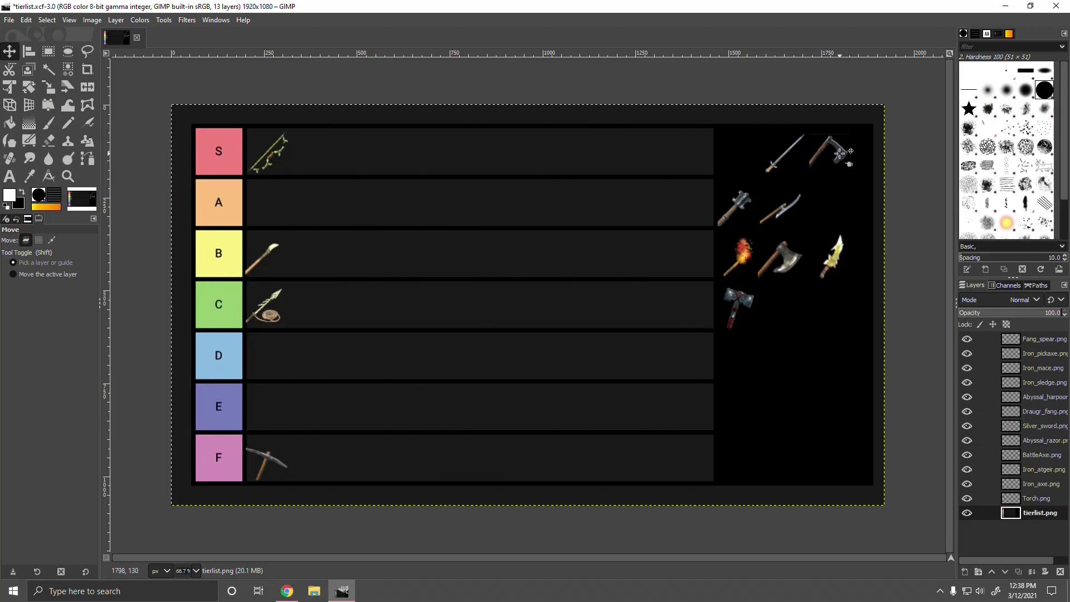
Step: Move the iron axe from the unranked weapons to the start of the A tier row
left_click_drag(840, 152, 504, 228)
left_click(662, 233)
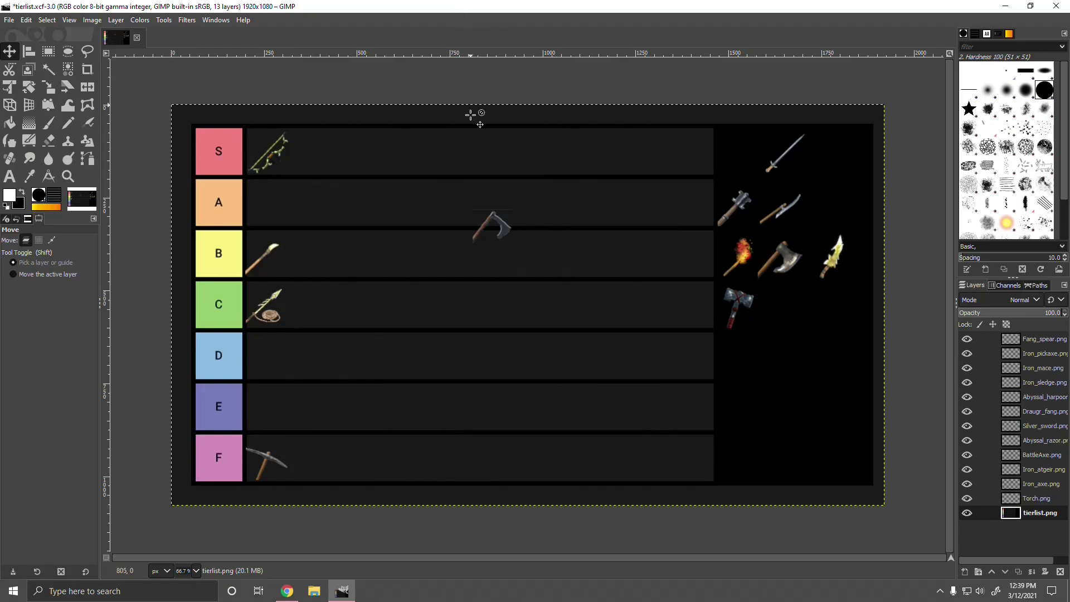
left_click_drag(503, 227, 277, 202)
left_click(277, 202)
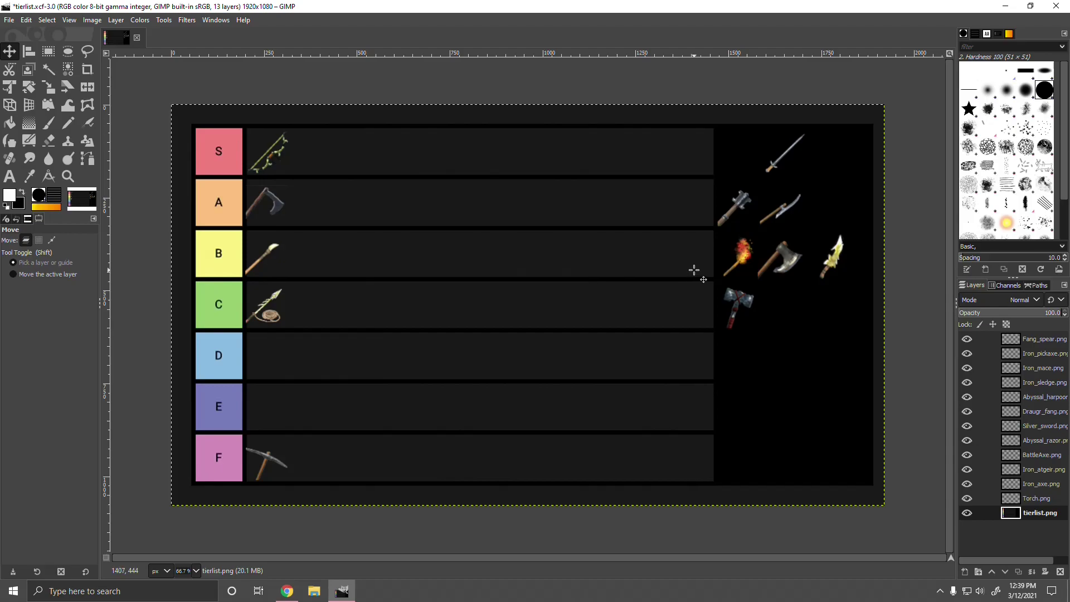
Step: Move the battle axe from the unranked weapons to the start of the D tier row
left_click_drag(786, 260, 522, 276)
left_click(539, 275)
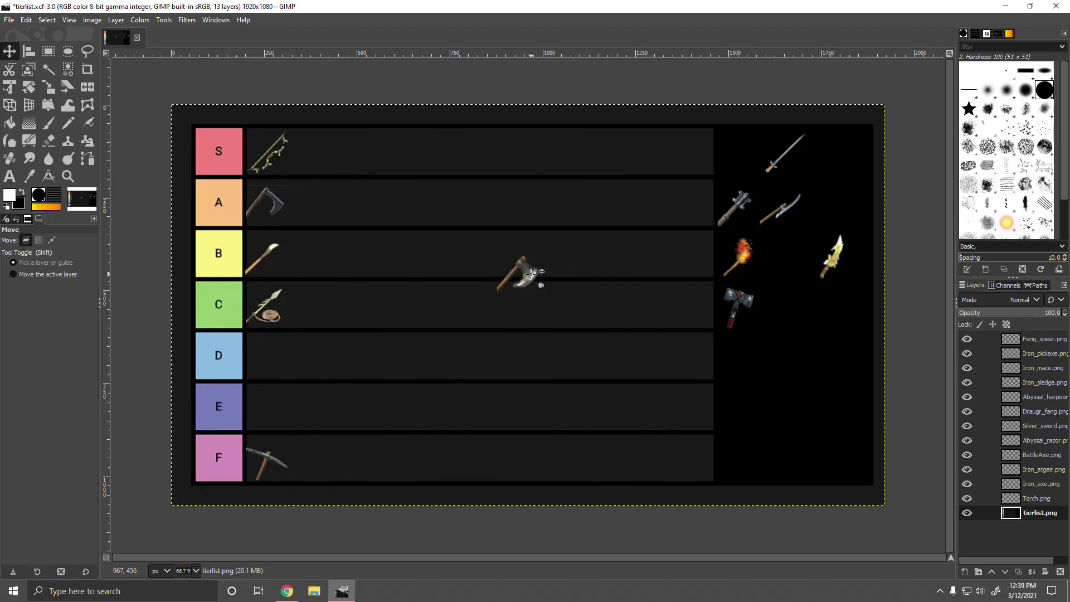
left_click_drag(532, 274, 532, 273)
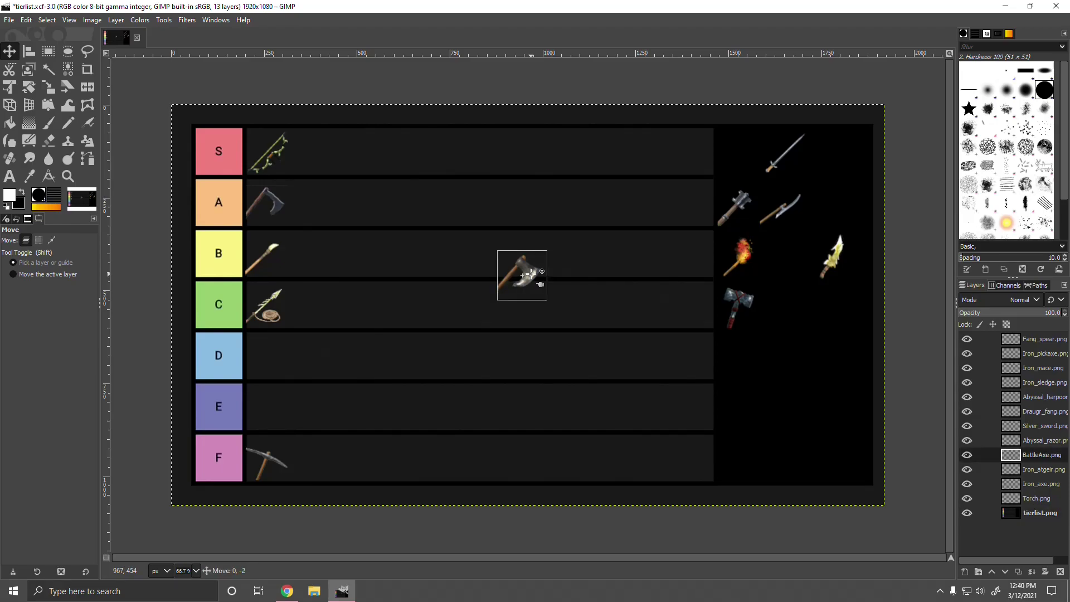
left_click_drag(531, 274, 278, 355)
left_click(278, 355)
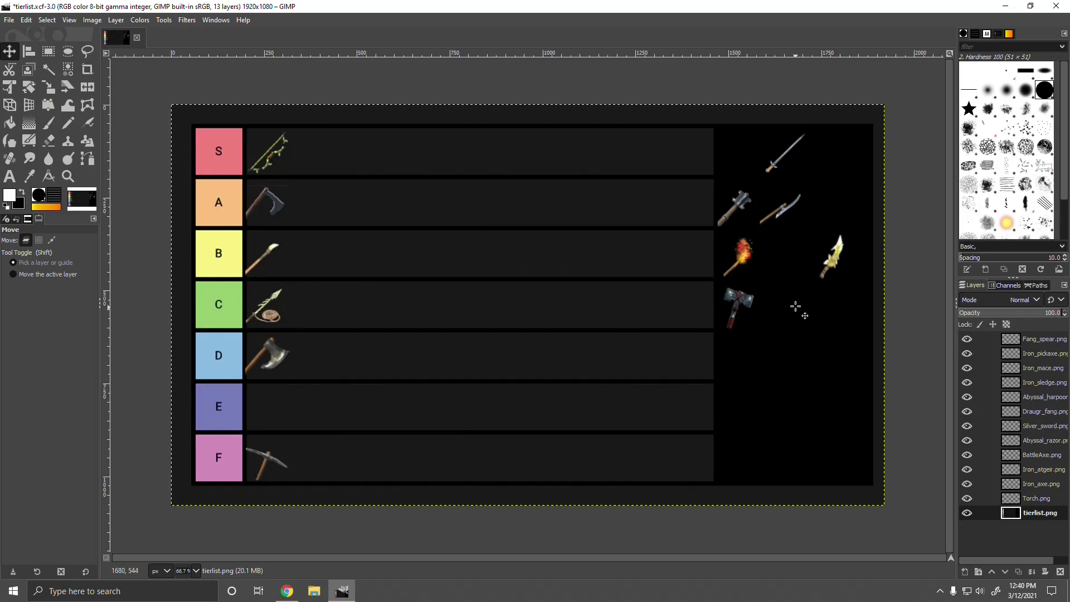
Step: Move the iron sledge from the unranked weapons to the start of the E tier row and fine-tune its position
left_click_drag(744, 301, 482, 333)
left_click(585, 345)
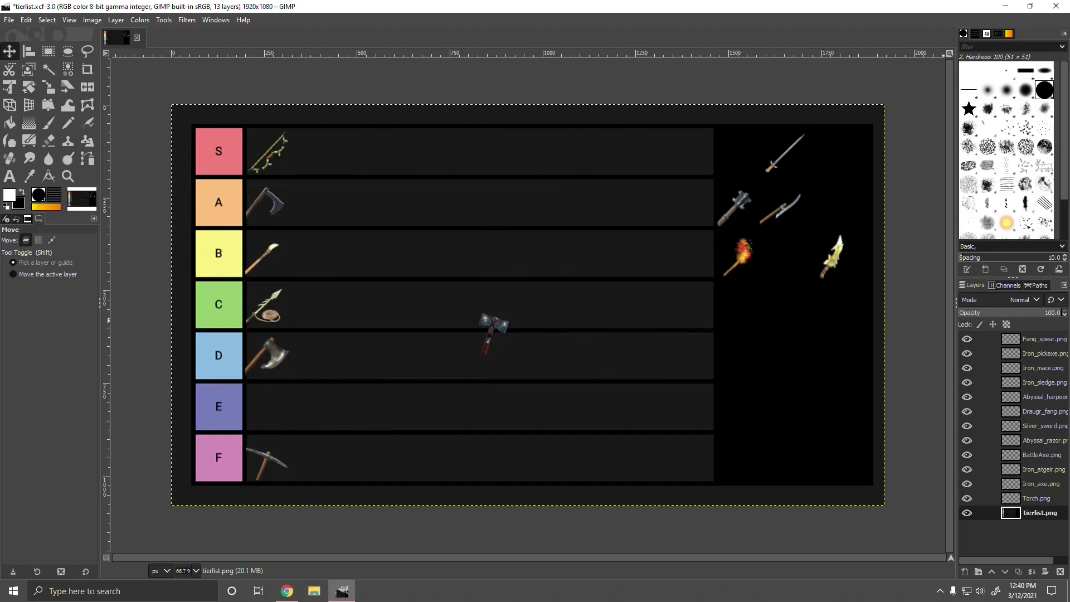
left_click(502, 327)
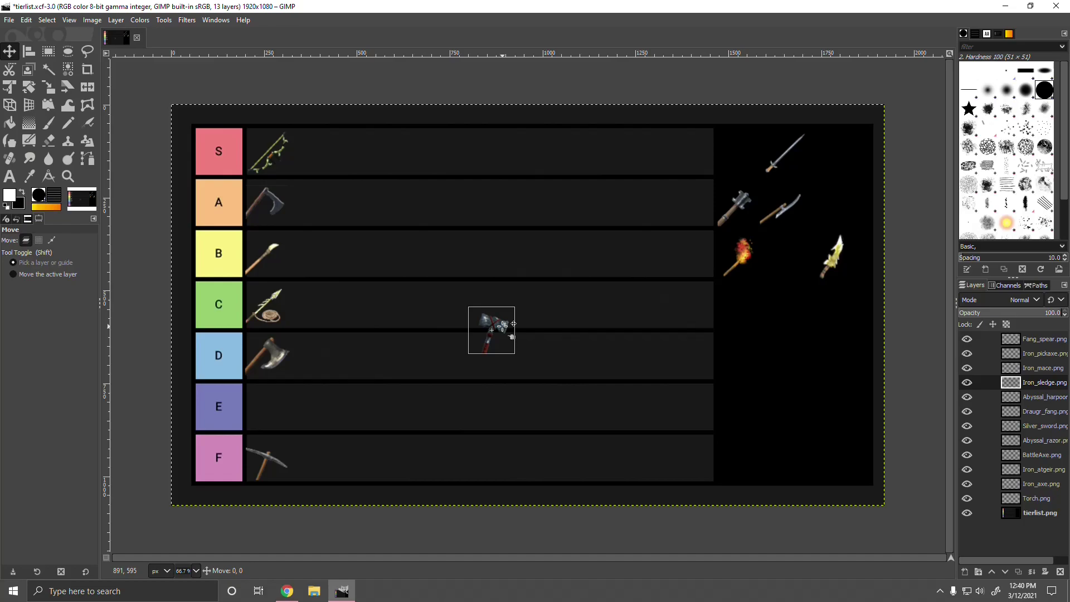
left_click_drag(502, 325, 502, 325)
left_click_drag(502, 326, 280, 403)
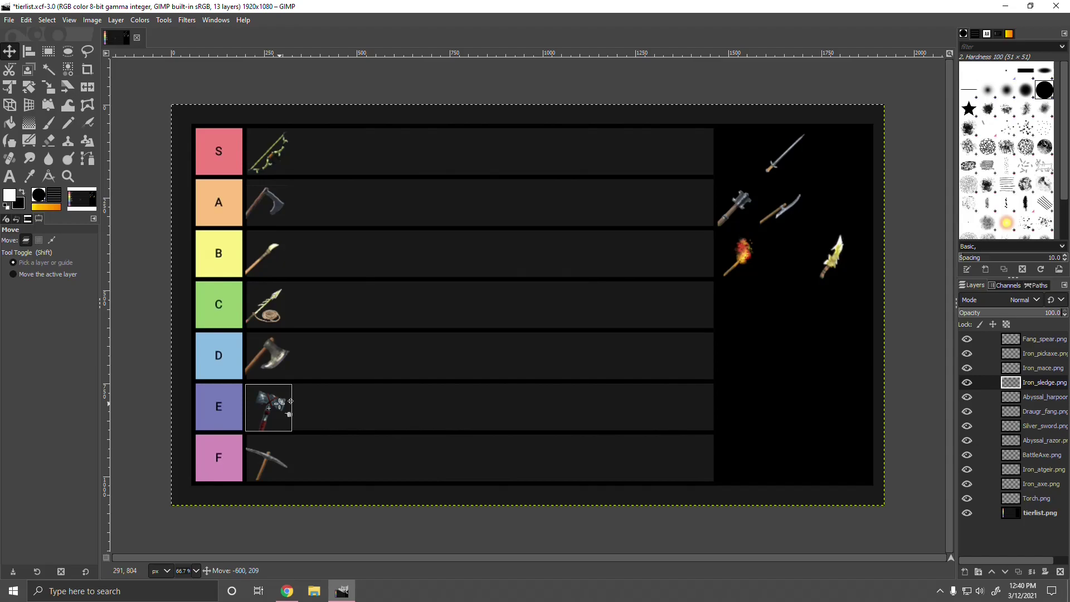
left_click(280, 402)
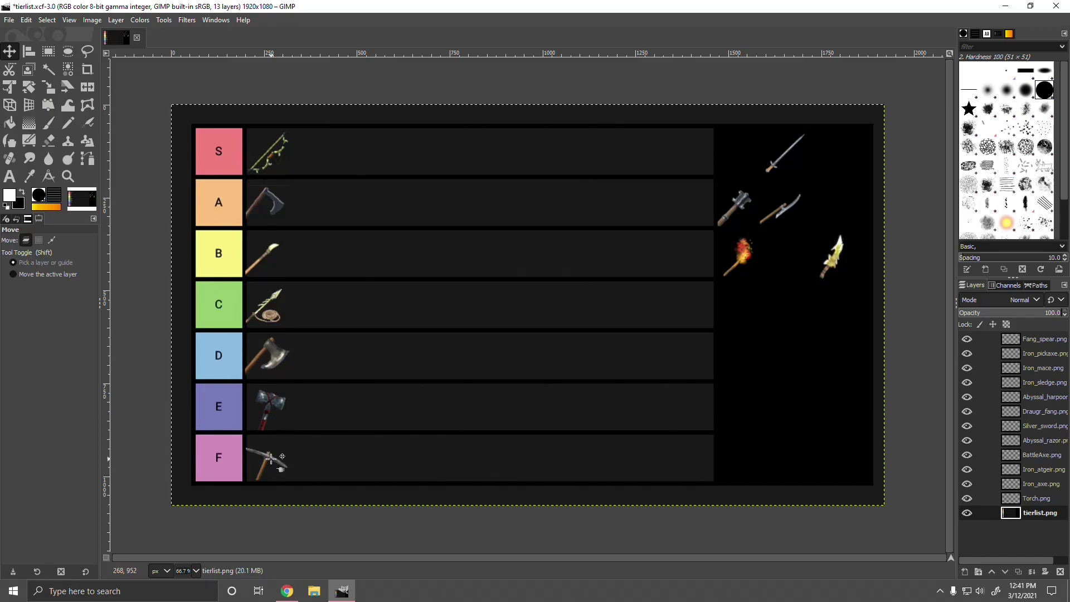
left_click_drag(268, 395, 265, 396)
left_click(812, 361)
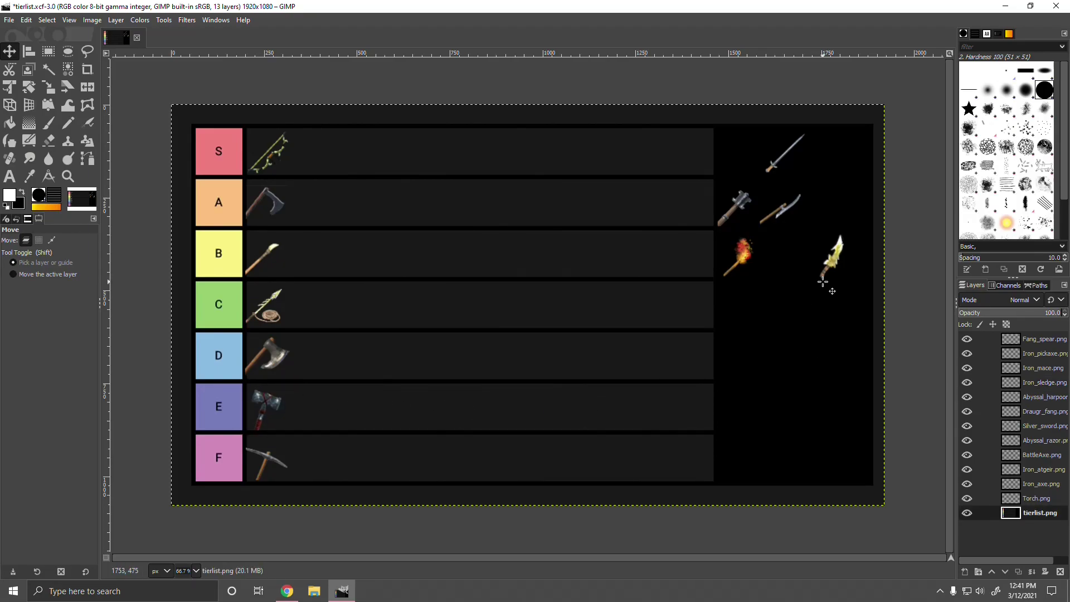
Step: Move the abyssal razor from the unranked weapons into the D tier row, just after the battle axe
left_click_drag(832, 260, 541, 279)
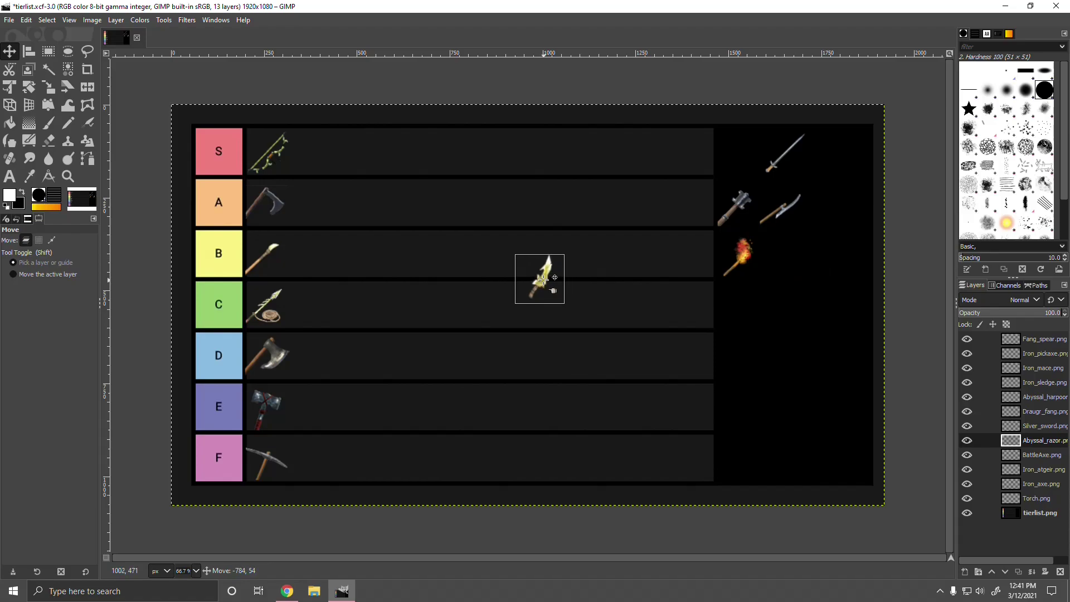
left_click(631, 311)
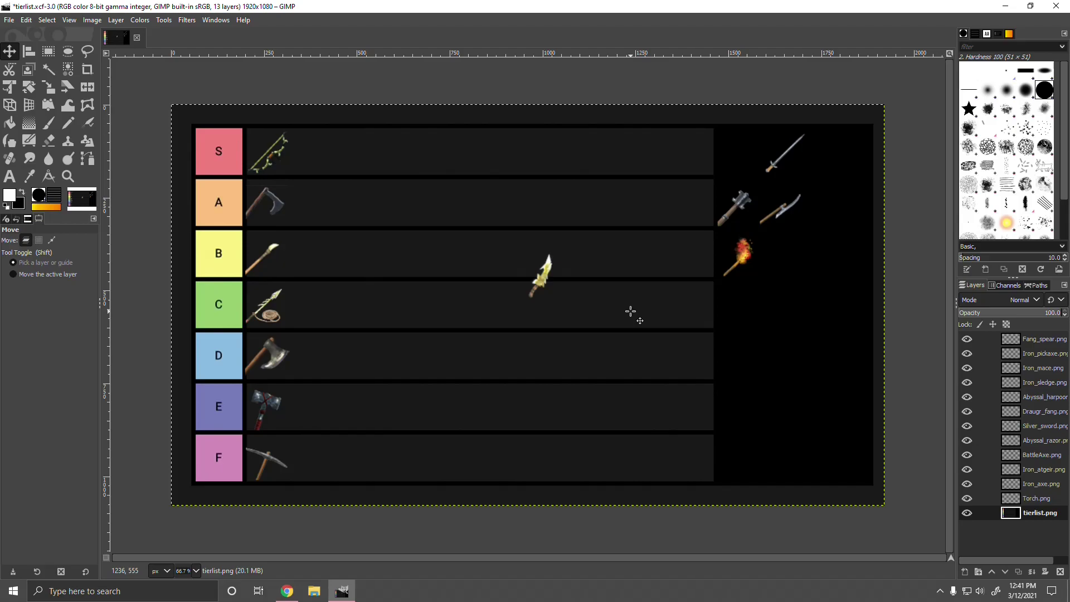
left_click(546, 272)
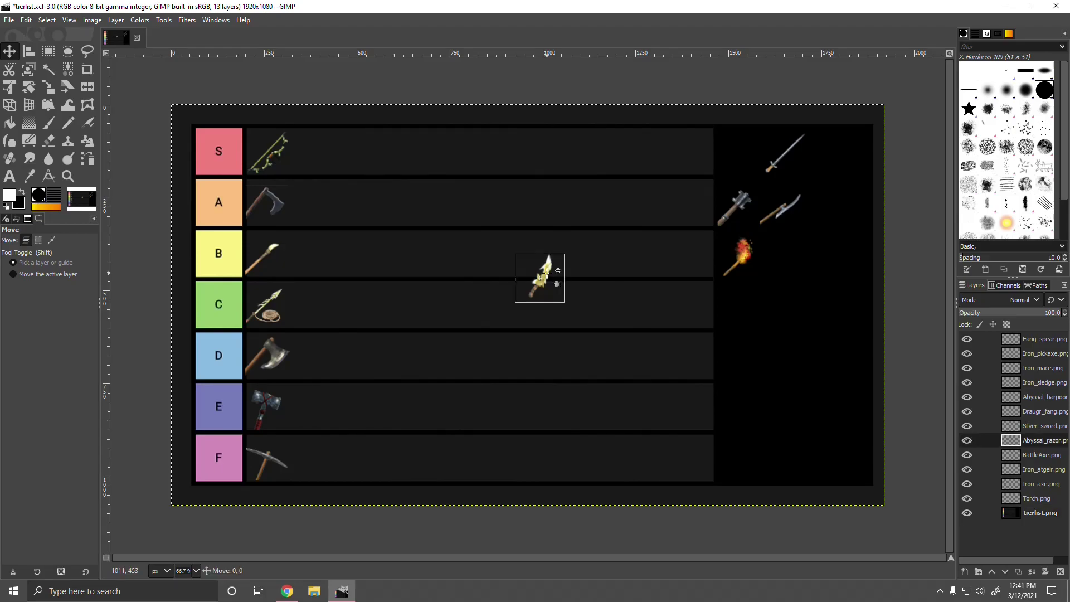
left_click_drag(546, 272, 522, 273)
left_click(519, 282)
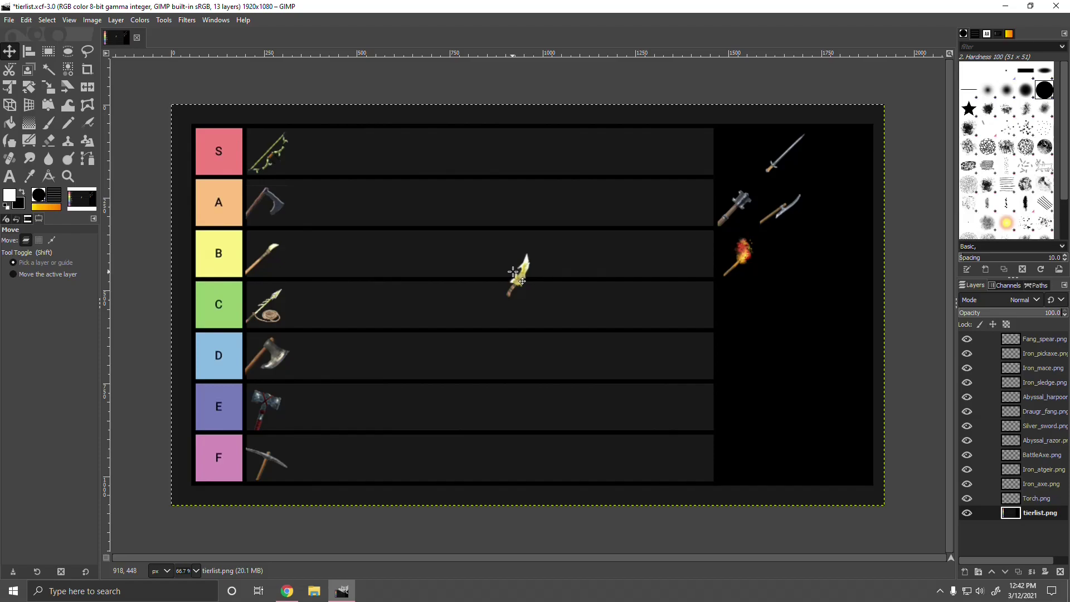
left_click(525, 267)
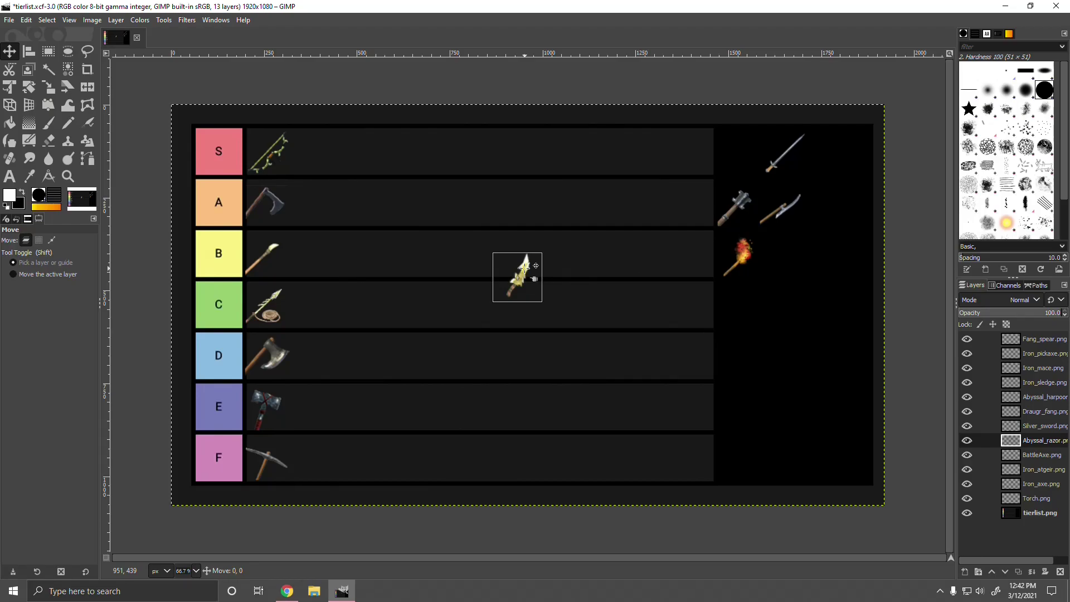
left_click_drag(523, 266, 310, 346)
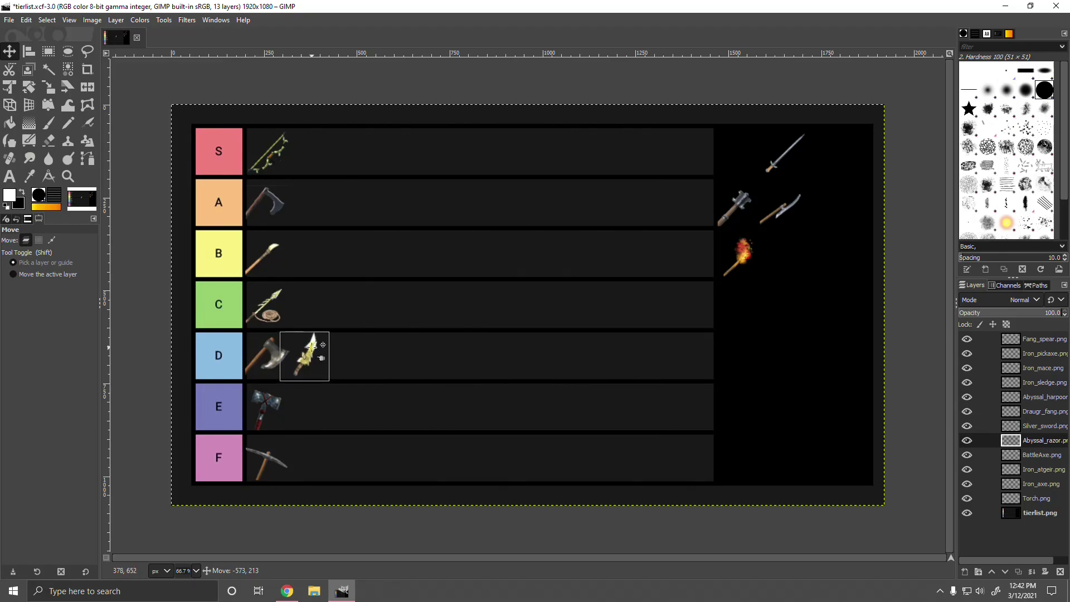
left_click(530, 362)
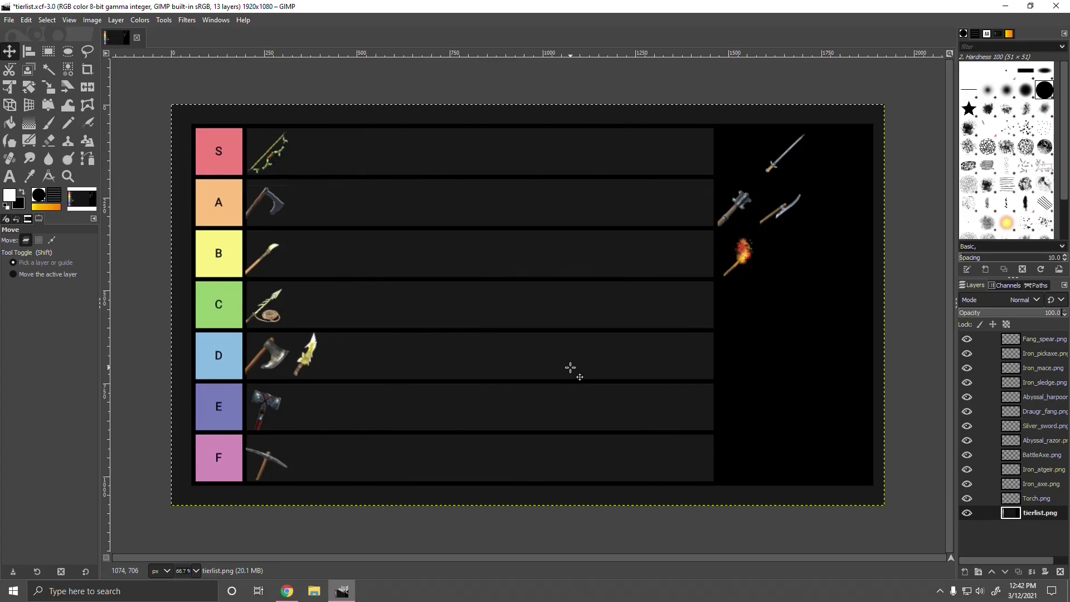
Step: Move the silver sword from the unranked weapons into the S tier row, just after the Draugr fang bow
left_click(775, 165)
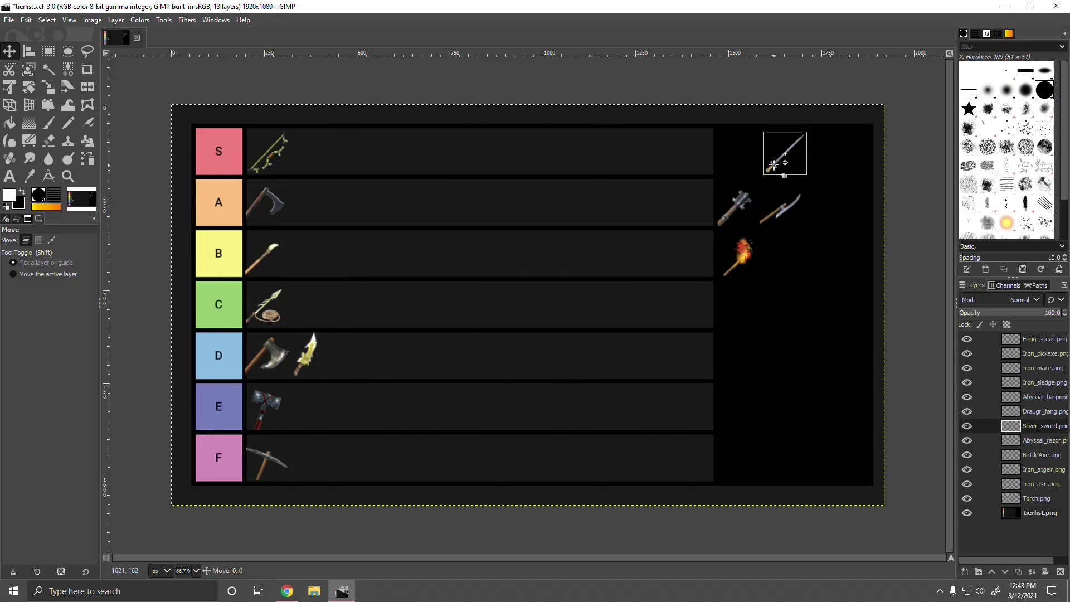
left_click_drag(774, 165, 303, 164)
left_click(303, 165)
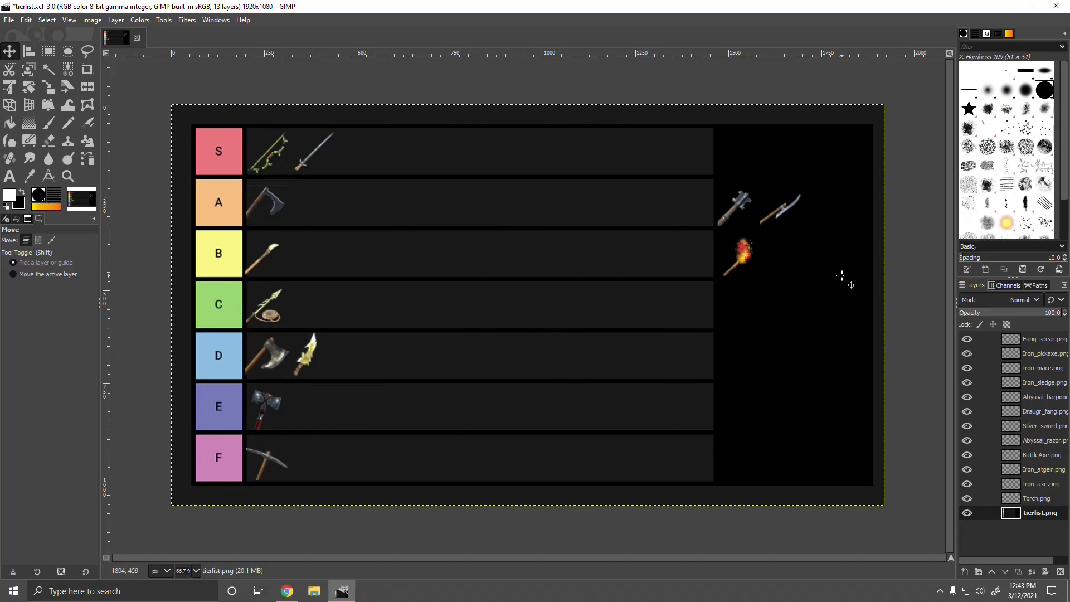
left_click(305, 162)
Step: Shift the fang spear to second place in the B tier row and put the iron atgeir in front of it
left_click_drag(782, 209, 525, 273)
left_click(563, 274)
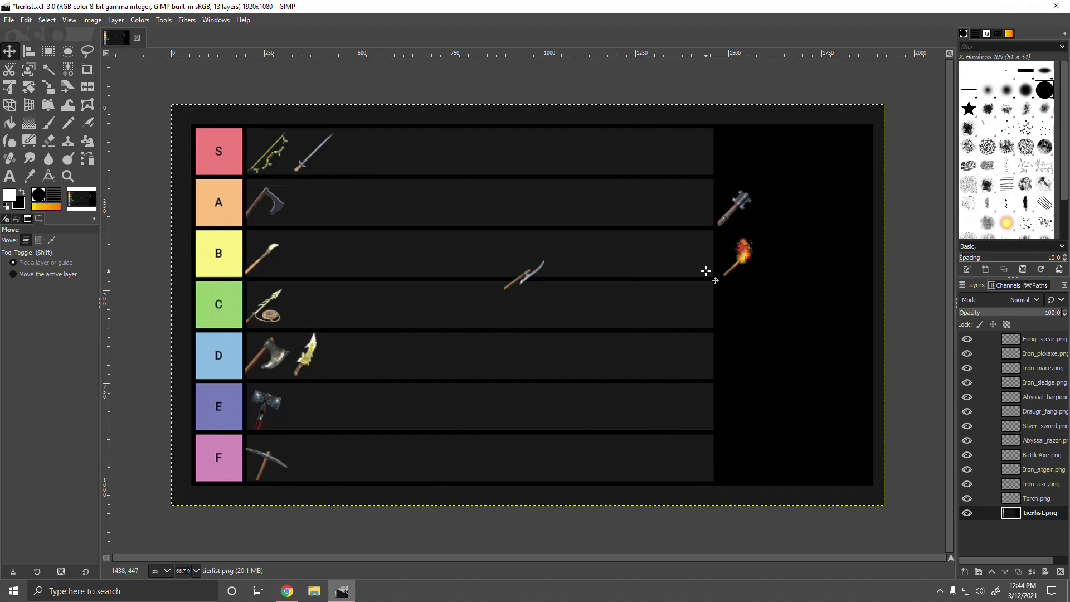
left_click_drag(267, 255, 308, 258)
left_click_drag(510, 280, 239, 250)
mouse_move(314, 249)
left_mouse_down()
mouse_move(269, 256)
mouse_move(308, 252)
left_mouse_up()
left_click(304, 258)
left_click(285, 279)
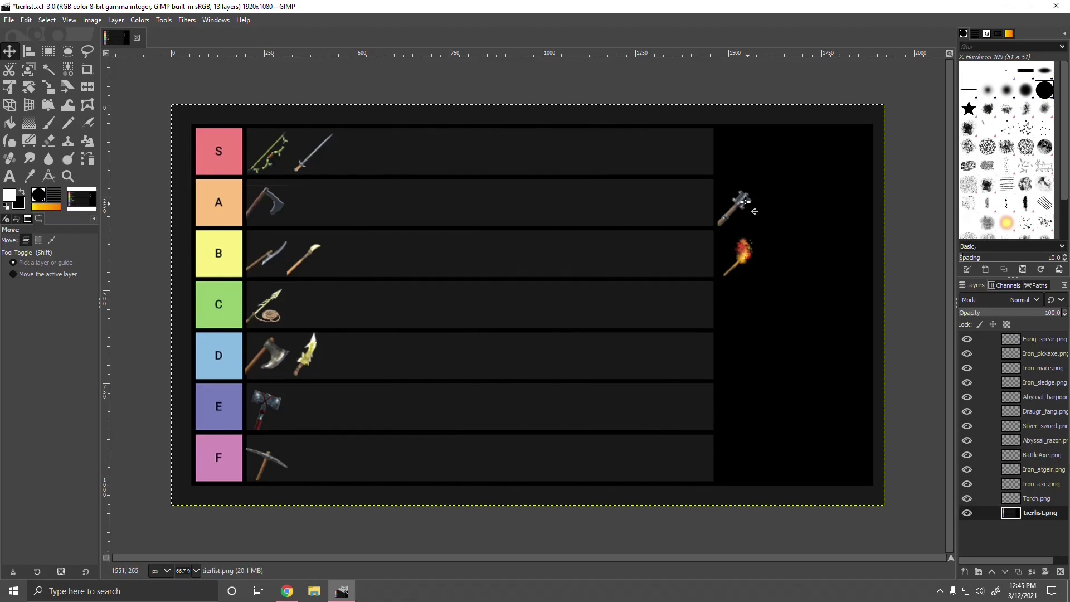
Step: Move the iron mace into the A tier row and arrange the row with the mace first and the iron axe second
left_click_drag(741, 198, 550, 220)
left_click(551, 223)
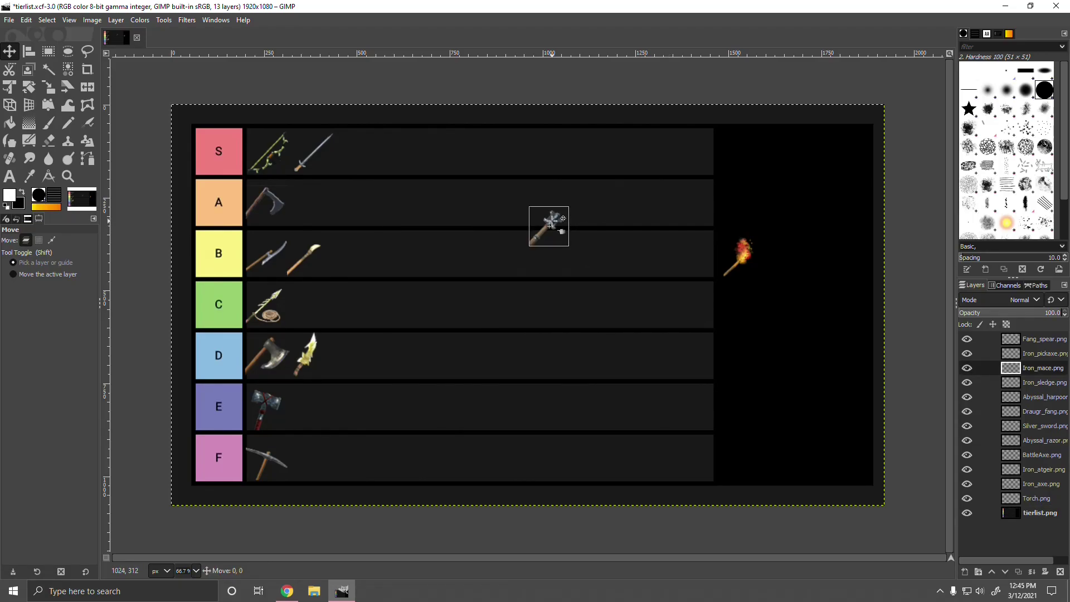
mouse_move(551, 223)
left_mouse_down()
mouse_move(472, 240)
mouse_move(565, 296)
mouse_move(543, 306)
mouse_move(563, 226)
left_mouse_up()
left_click(563, 225)
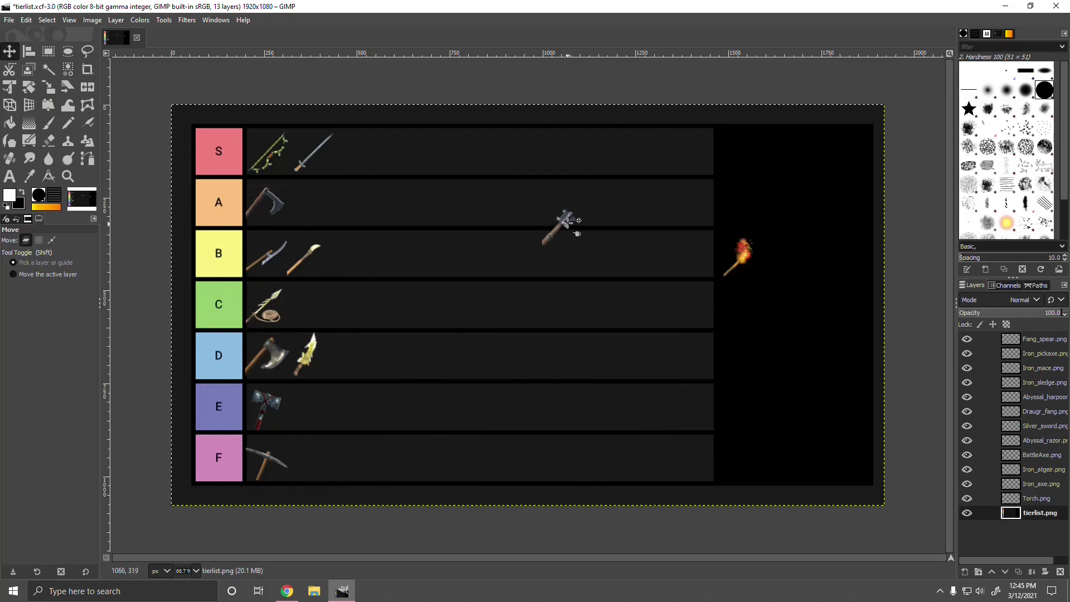
left_click(567, 220)
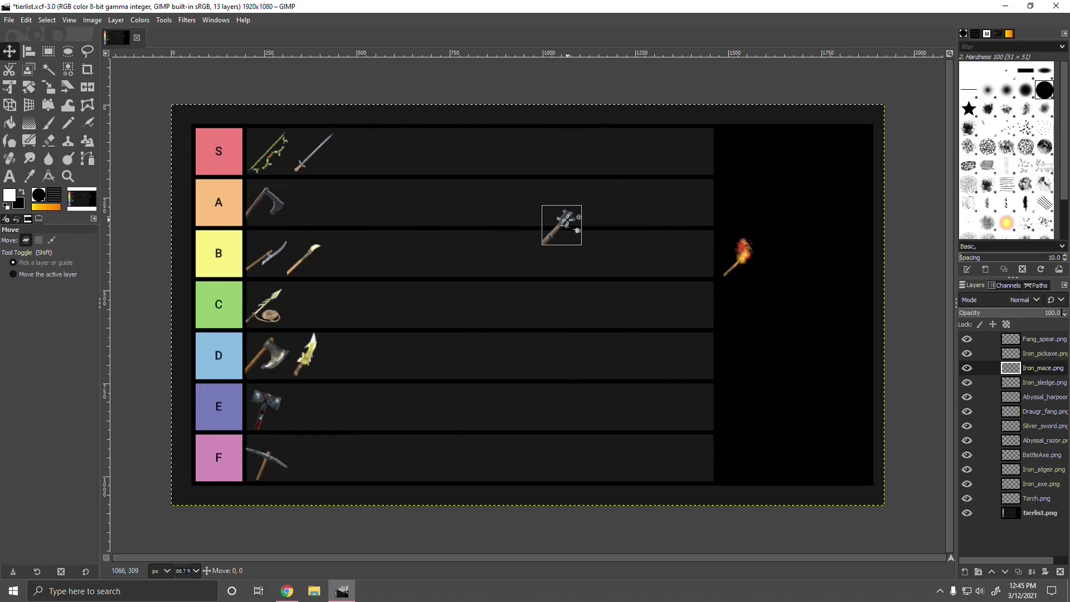
left_click_drag(567, 219, 312, 198)
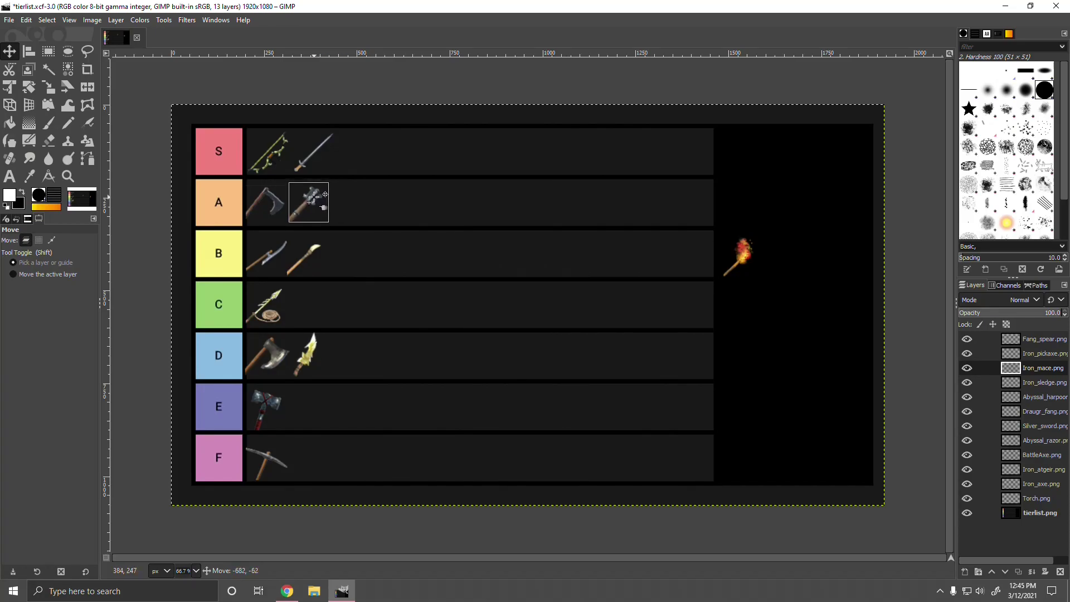
left_click(405, 232)
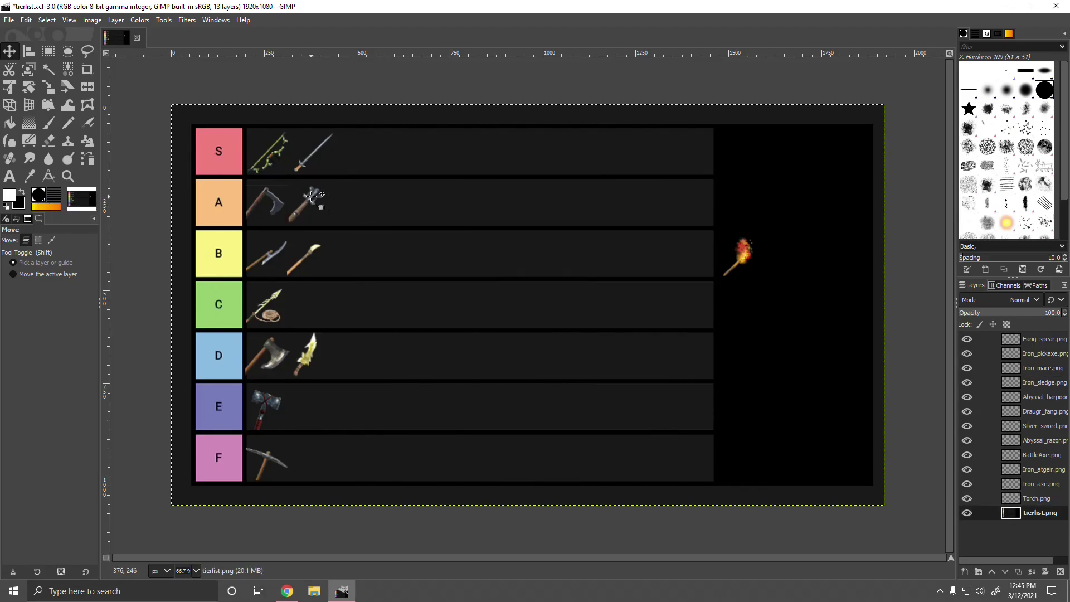
mouse_move(279, 202)
left_mouse_down()
mouse_move(368, 206)
mouse_move(270, 196)
left_mouse_up()
left_click_drag(368, 205, 314, 203)
Step: Move the torch from the unranked weapons into the F tier row, just after the iron pickaxe
left_click_drag(746, 256, 315, 457)
left_click(789, 431)
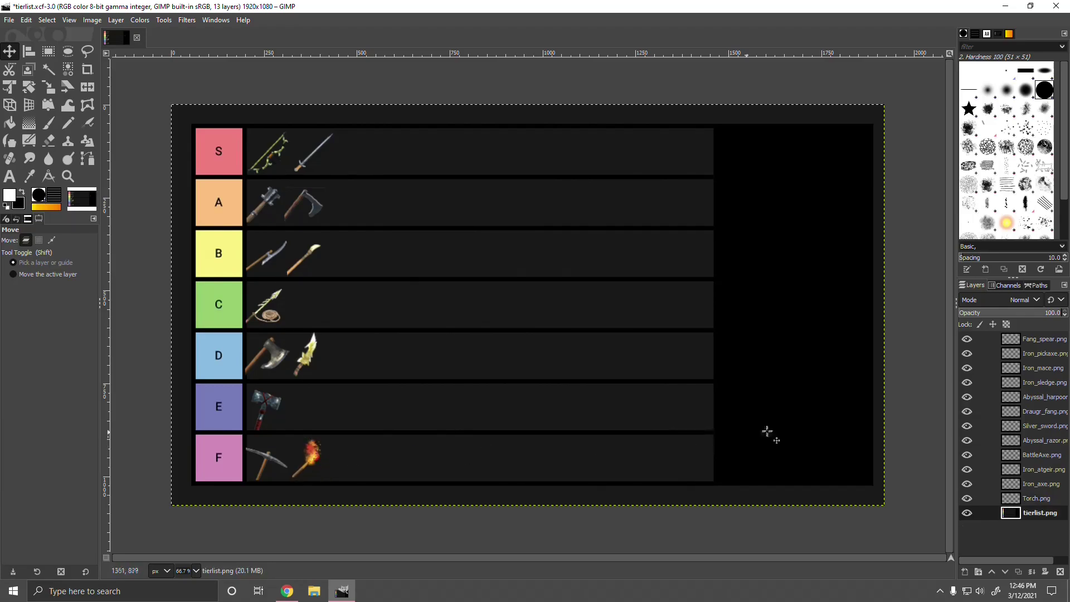